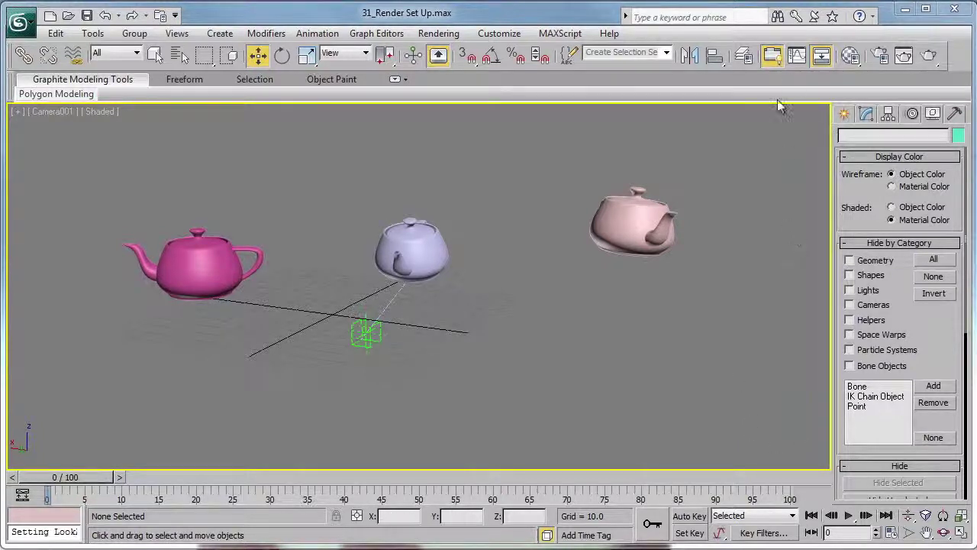
Open Render Setup, keep View as the area to render, and set the output size to HDTV (video) at 1280x720.
{"action": "left_click", "coordinate": [882, 61]}
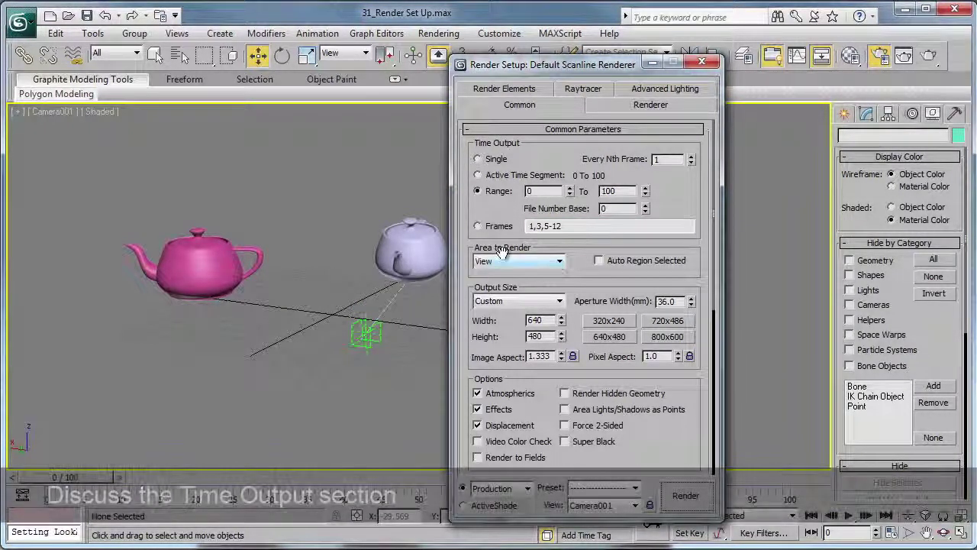
{"action": "left_click", "coordinate": [565, 264]}
{"action": "left_click", "coordinate": [520, 271]}
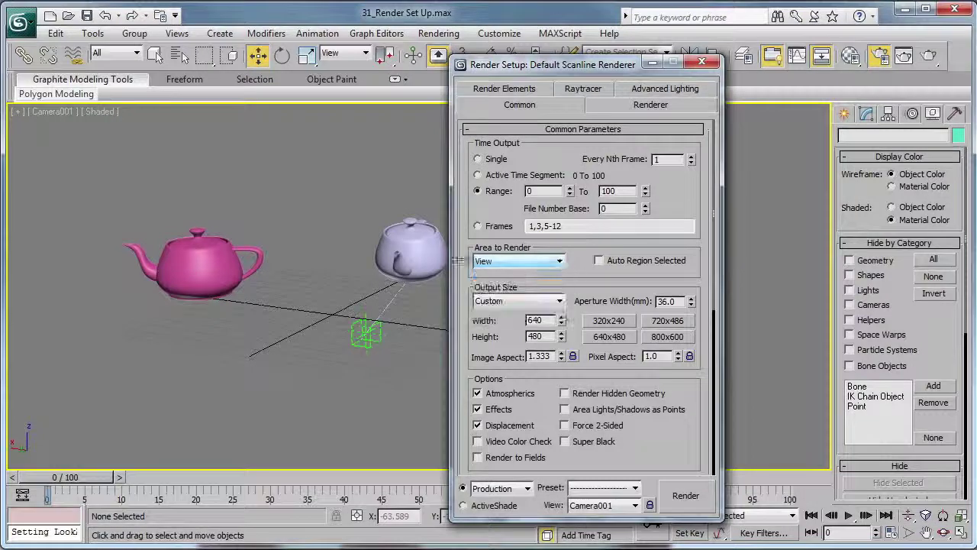
{"action": "left_click", "coordinate": [562, 303]}
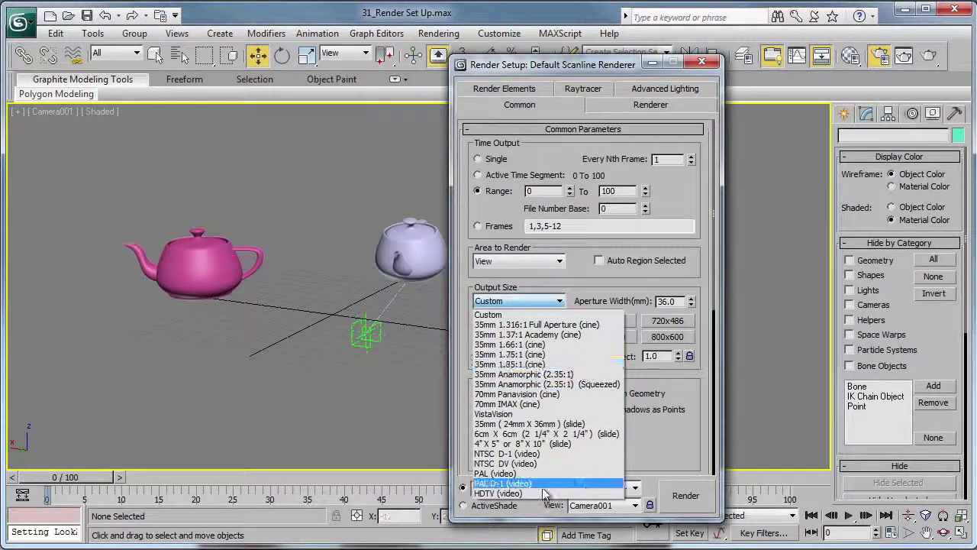
{"action": "left_click", "coordinate": [518, 493]}
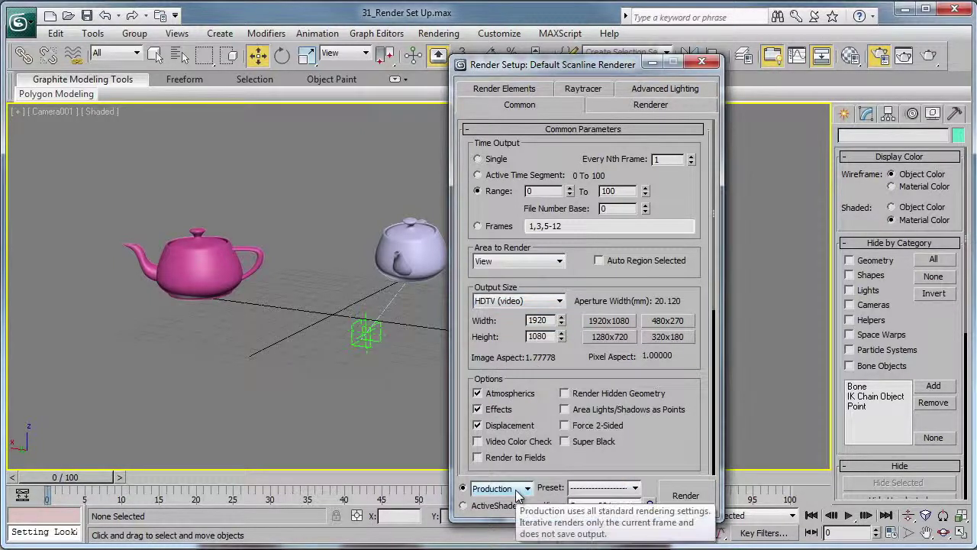
{"action": "left_click", "coordinate": [604, 338]}
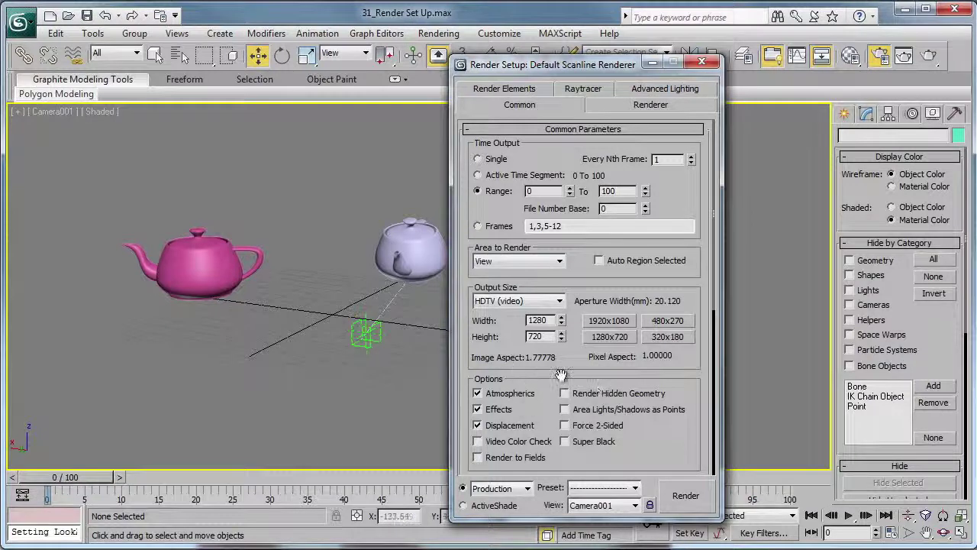
Switch the Effects render option off and back on.
{"action": "scroll", "coordinate": [567, 470], "scroll_direction": "down", "scroll_amount": 3}
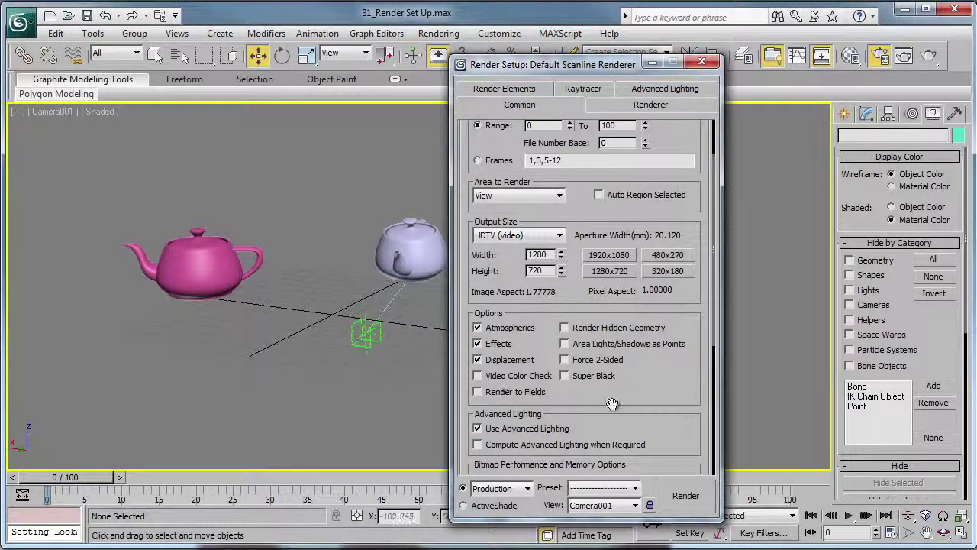
{"action": "scroll", "coordinate": [493, 321], "scroll_direction": "down", "scroll_amount": 3}
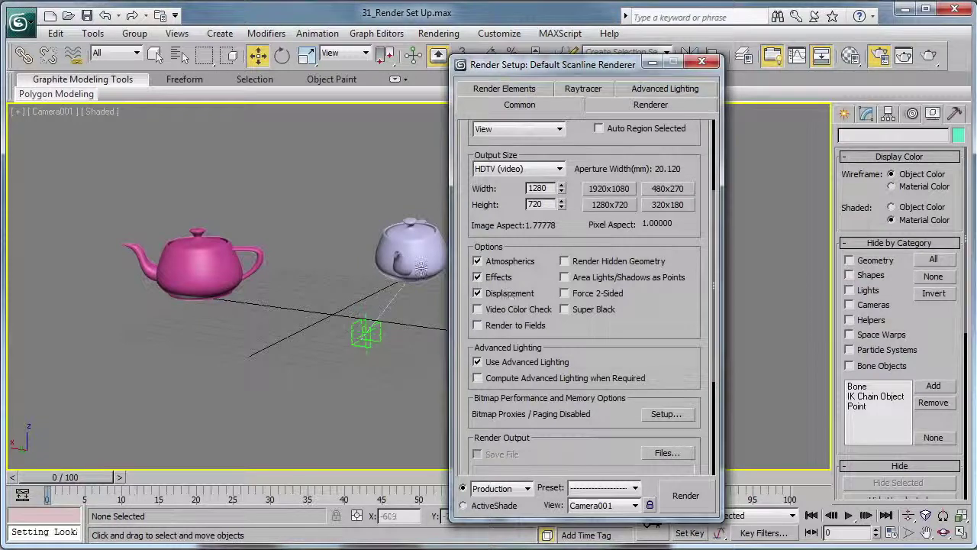
{"action": "left_click", "coordinate": [497, 277]}
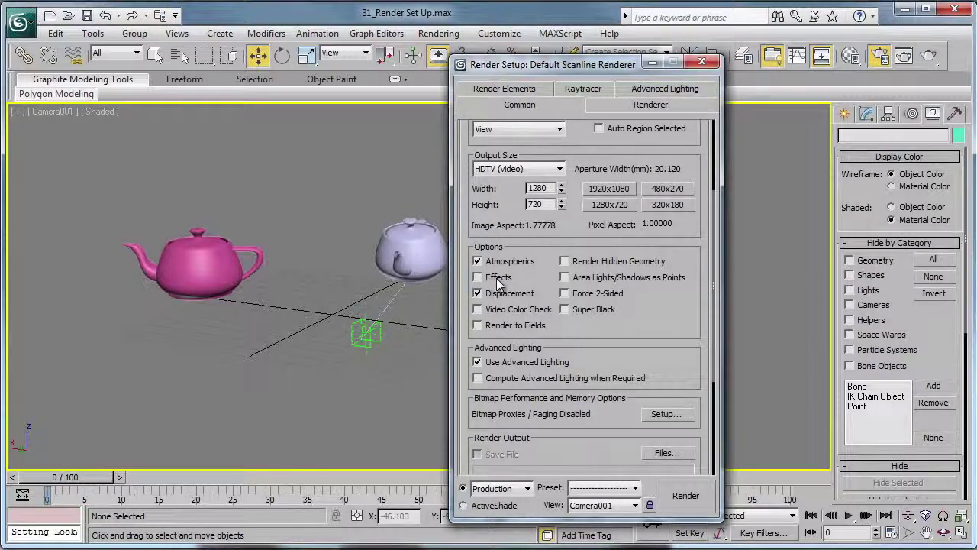
Specify a render output file named test in the renderoutput folder, using the JPEG format.
{"action": "scroll", "coordinate": [500, 285], "scroll_direction": "down", "scroll_amount": 5}
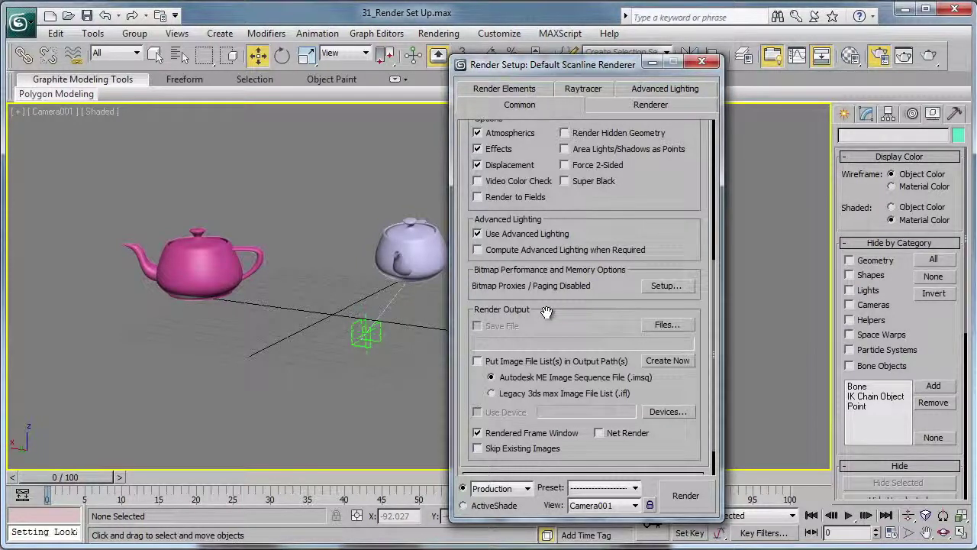
{"action": "left_click", "coordinate": [664, 326]}
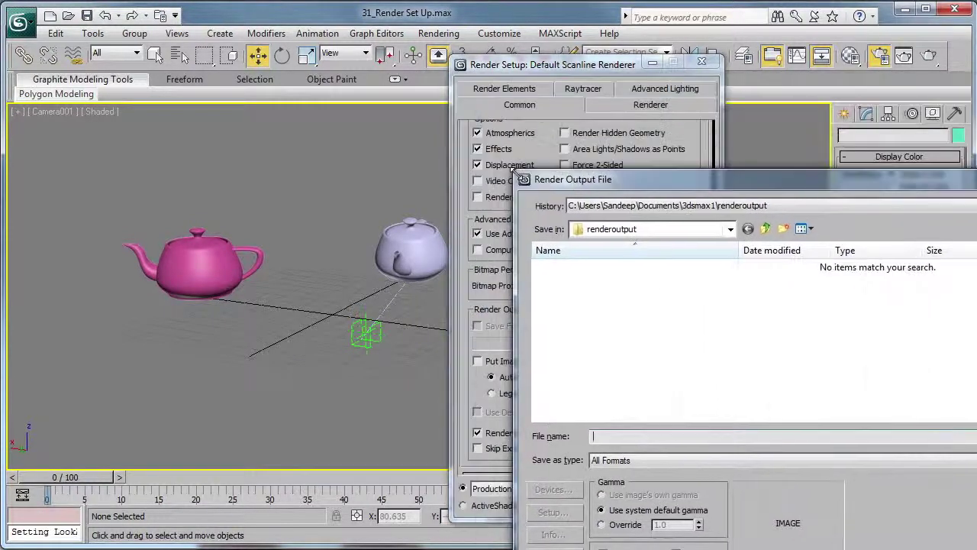
{"action": "left_click_drag", "start_coordinate": [601, 237], "coordinate": [329, 74]}
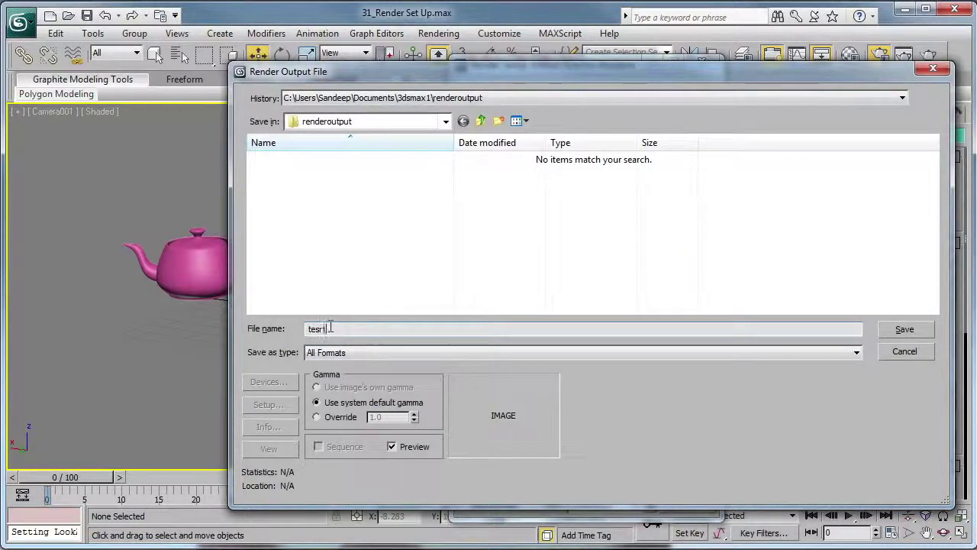
{"action": "key", "text": "BackSpace"}
{"action": "key", "text": "BackSpace"}
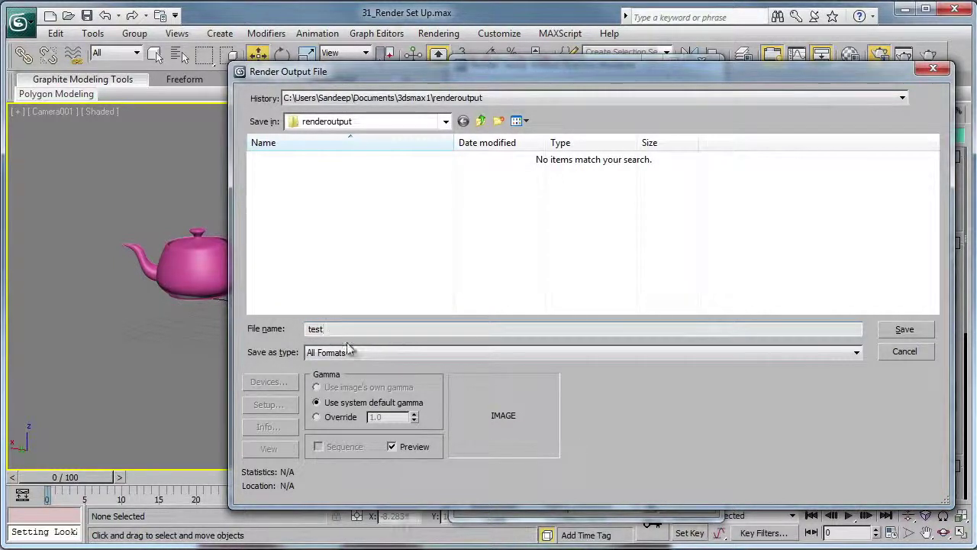
{"action": "left_click", "coordinate": [348, 351]}
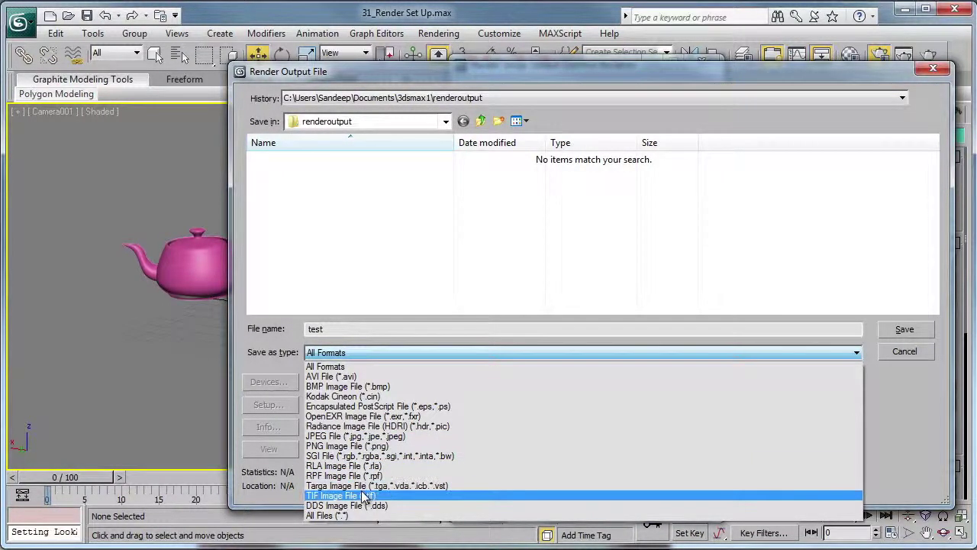
{"action": "left_click", "coordinate": [332, 436]}
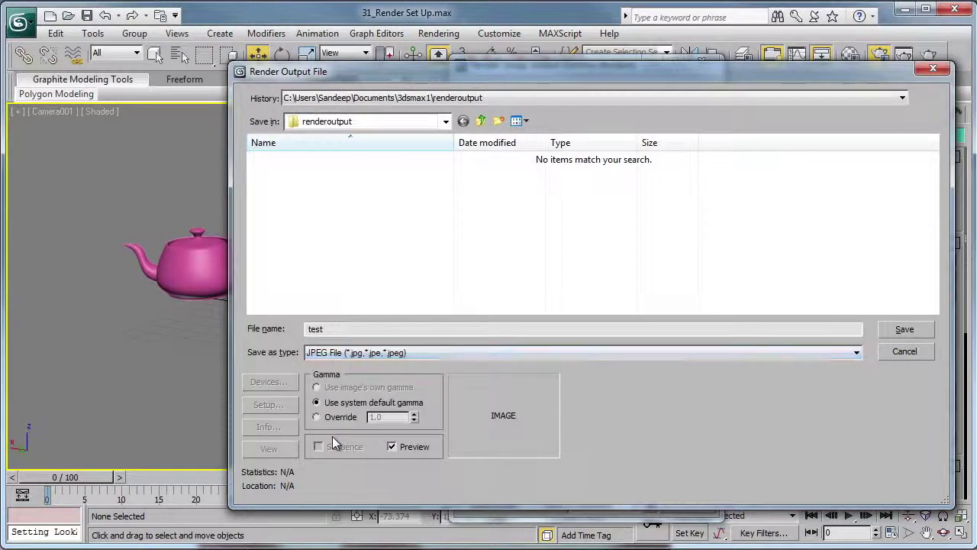
Save the output file settings with JPEG quality 100, the largest file size and smoothing 0.
{"action": "left_click", "coordinate": [901, 333]}
{"action": "left_click_drag", "start_coordinate": [630, 245], "coordinate": [675, 247]}
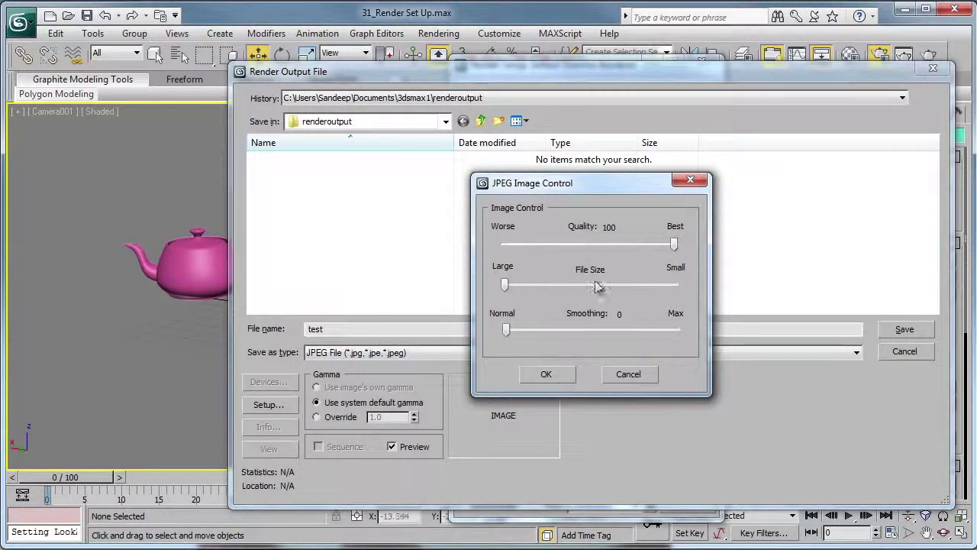
{"action": "left_click", "coordinate": [512, 285]}
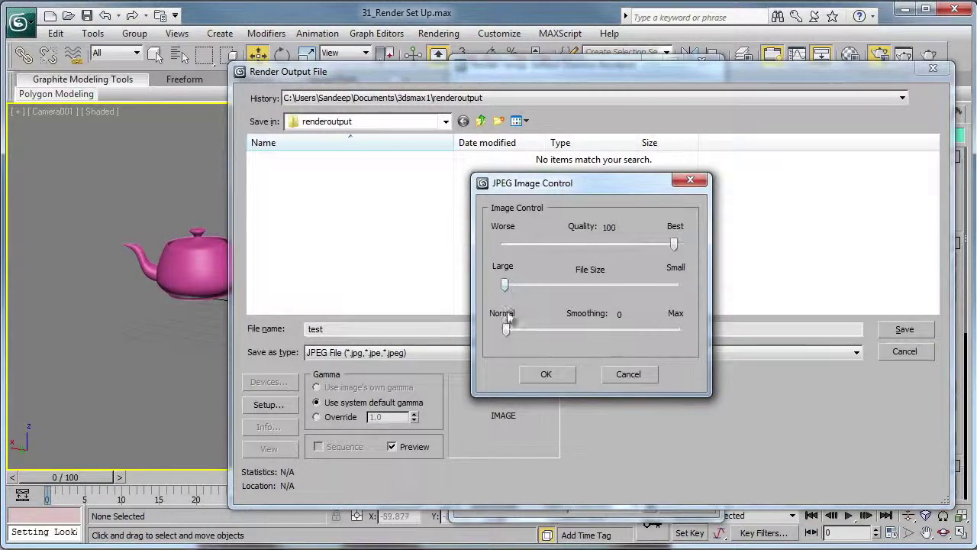
{"action": "left_click", "coordinate": [548, 375]}
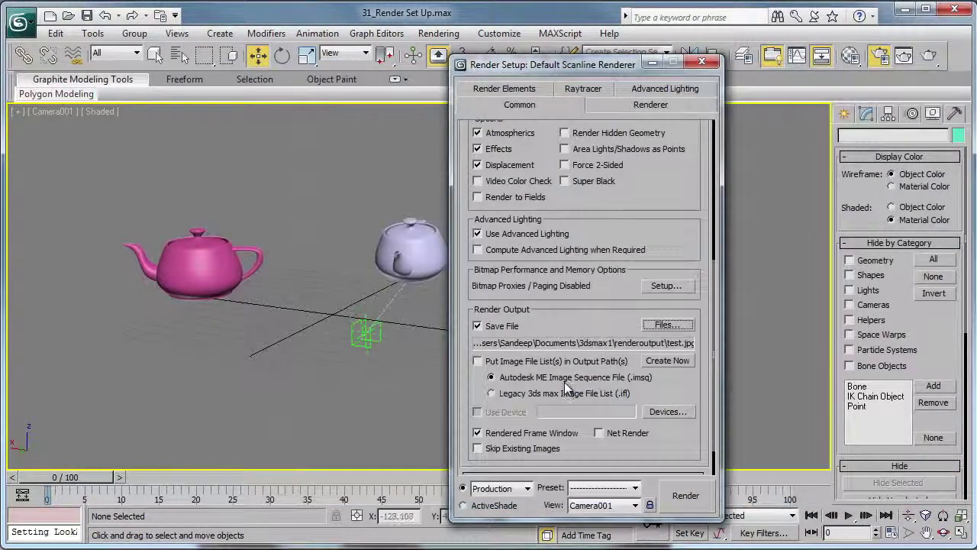
Examine which renderers can be assigned for production, keeping the Default Scanline Renderer.
{"action": "left_click_drag", "start_coordinate": [620, 264], "coordinate": [640, 497]}
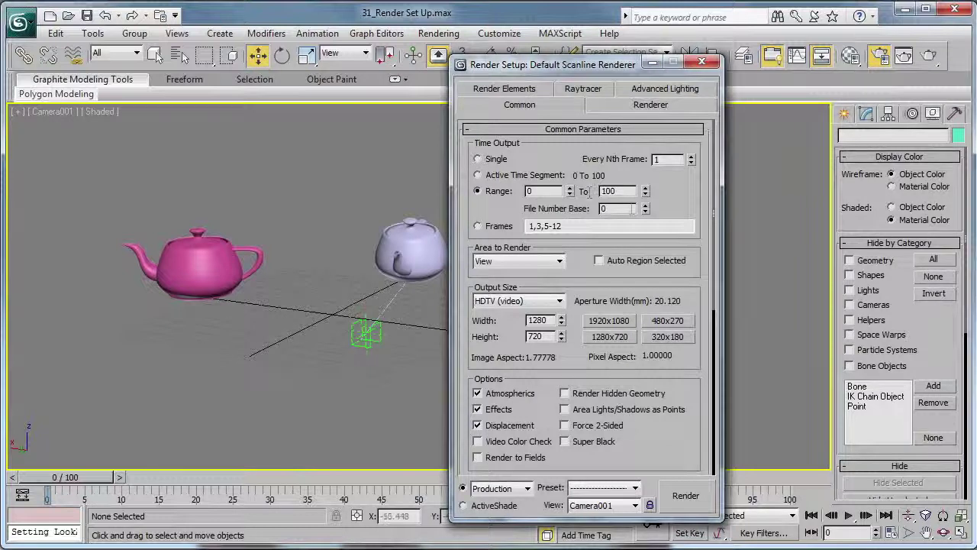
{"action": "left_click_drag", "start_coordinate": [687, 439], "coordinate": [685, 292]}
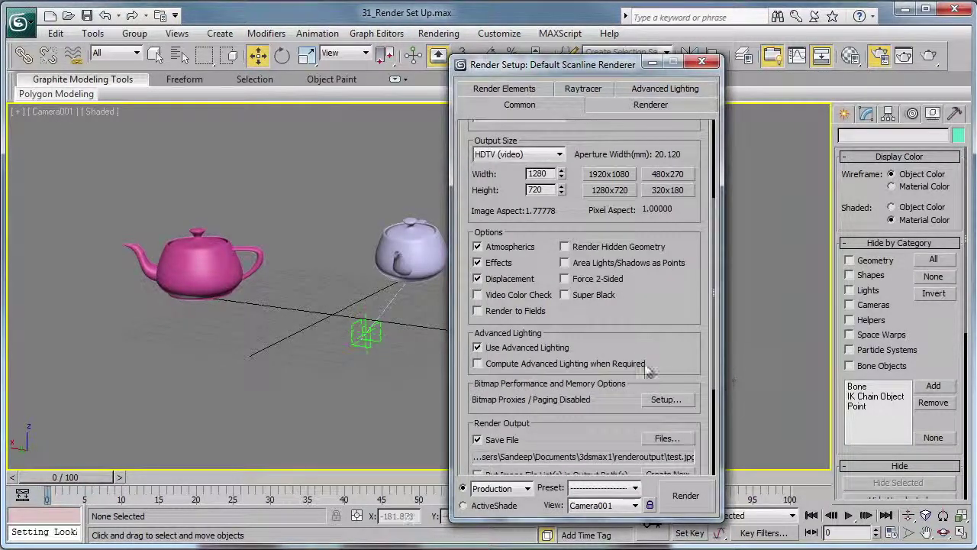
{"action": "left_click_drag", "start_coordinate": [681, 331], "coordinate": [682, 175]}
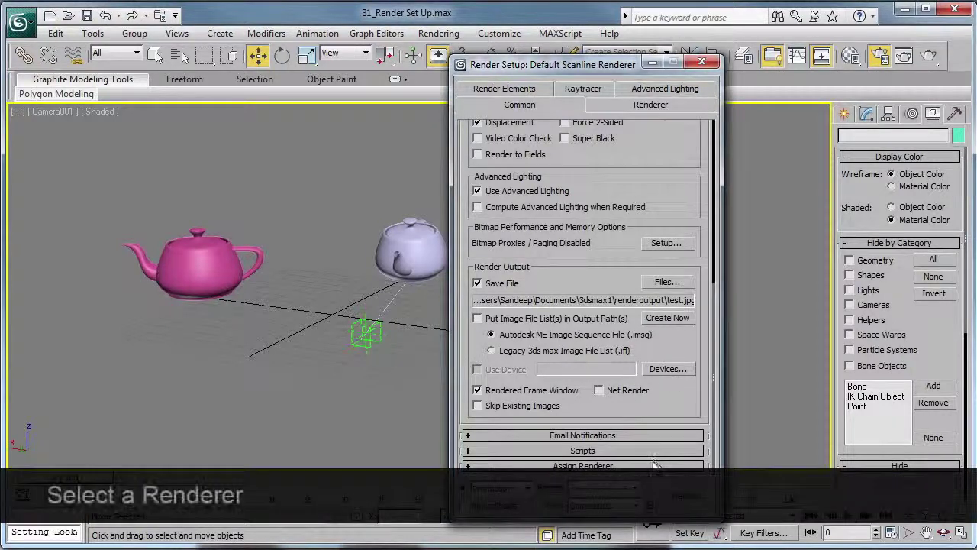
{"action": "left_click", "coordinate": [654, 466]}
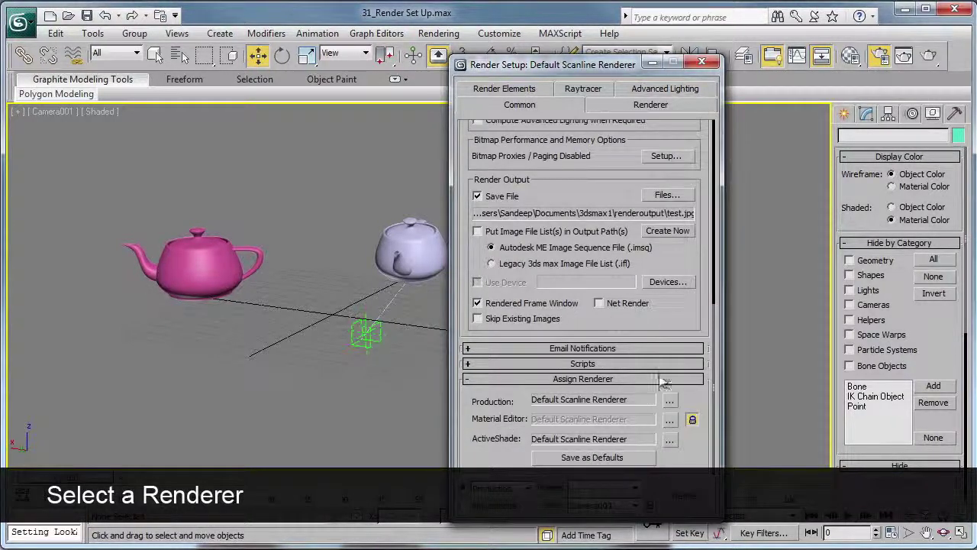
{"action": "left_click_drag", "start_coordinate": [685, 313], "coordinate": [687, 353]}
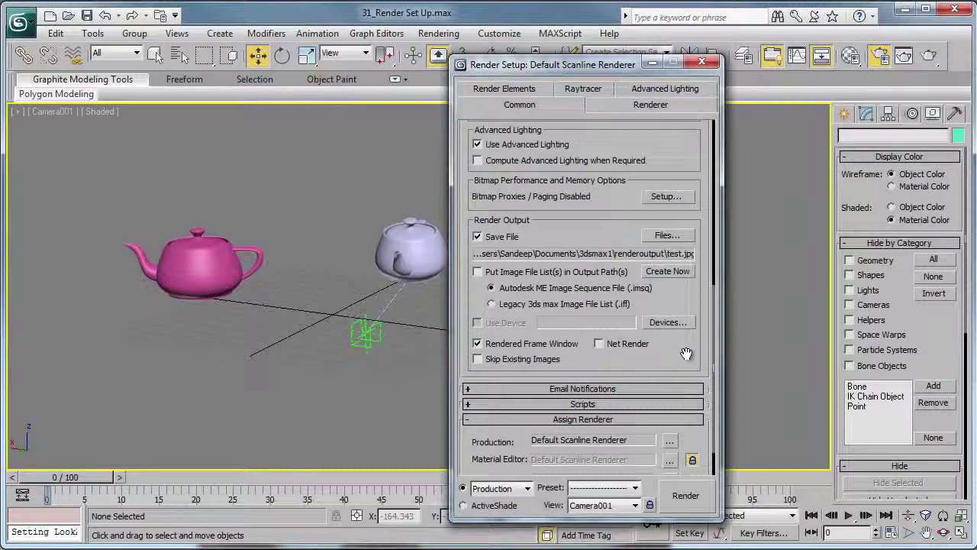
{"action": "scroll", "coordinate": [686, 353], "scroll_direction": "down", "scroll_amount": 2}
{"action": "left_click", "coordinate": [670, 397]}
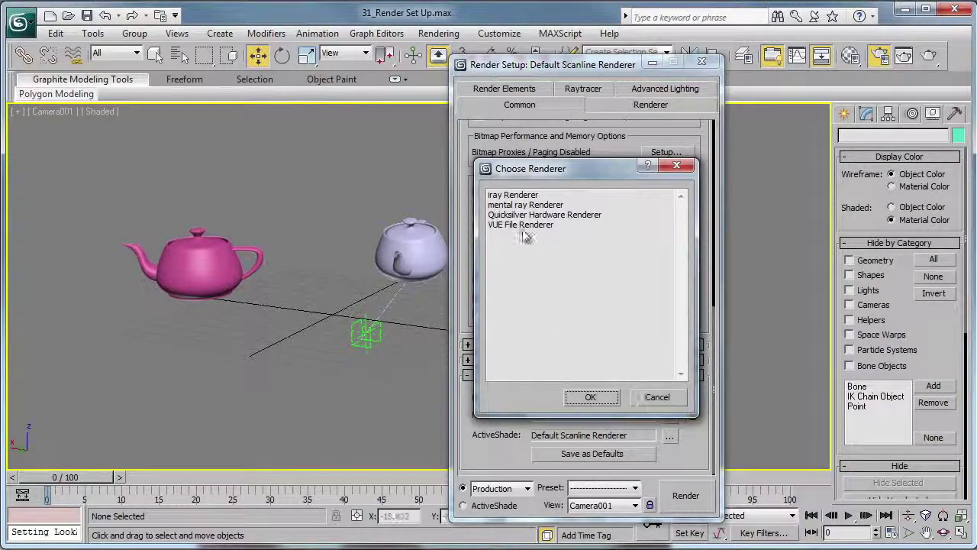
{"action": "left_click", "coordinate": [590, 397]}
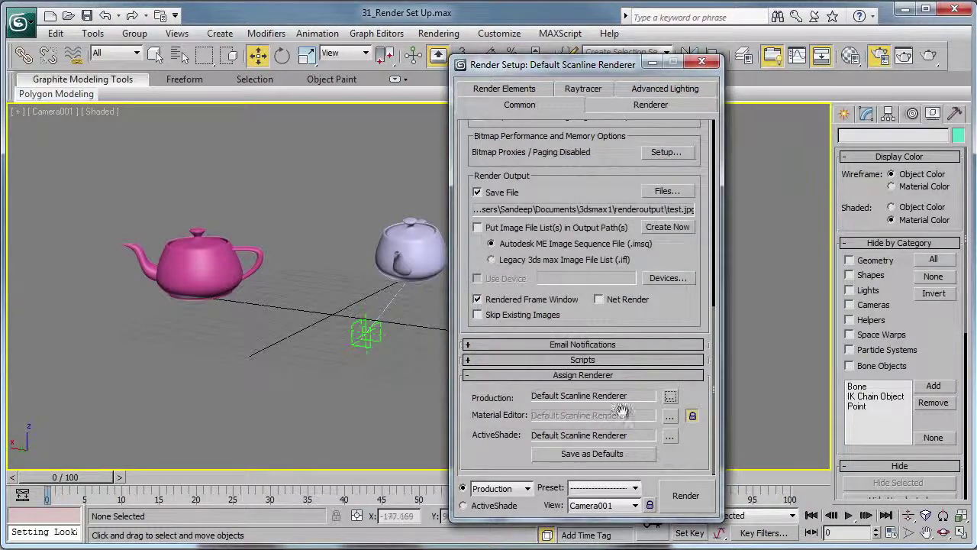
{"action": "left_click", "coordinate": [670, 397]}
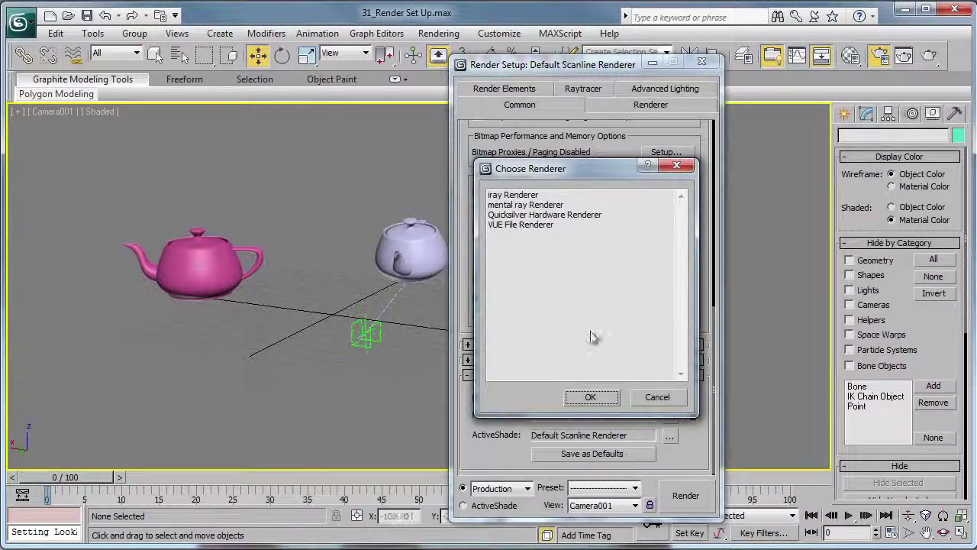
{"action": "left_click", "coordinate": [656, 396]}
Set the scanline renderer's antialiasing filter to Catmull-Rom.
{"action": "left_click", "coordinate": [651, 105]}
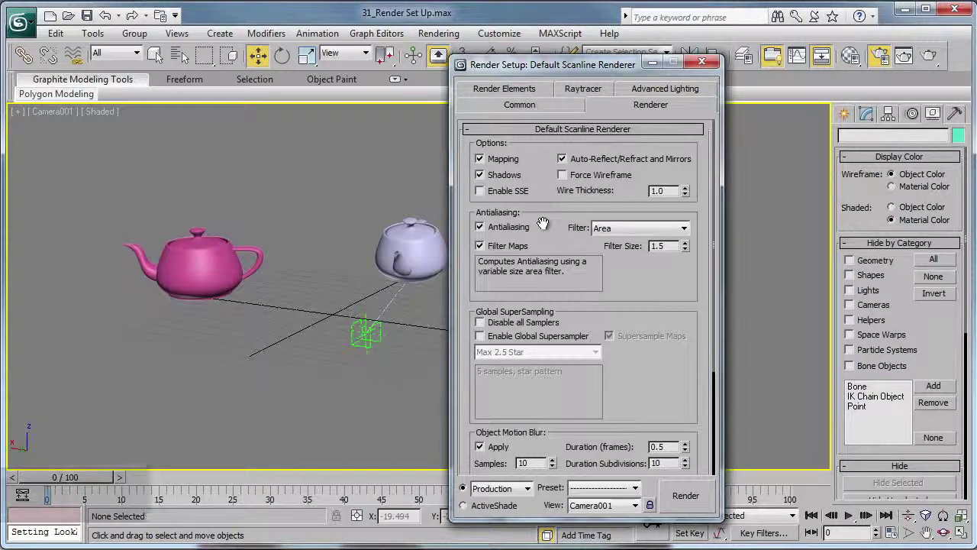
{"action": "left_click", "coordinate": [672, 233]}
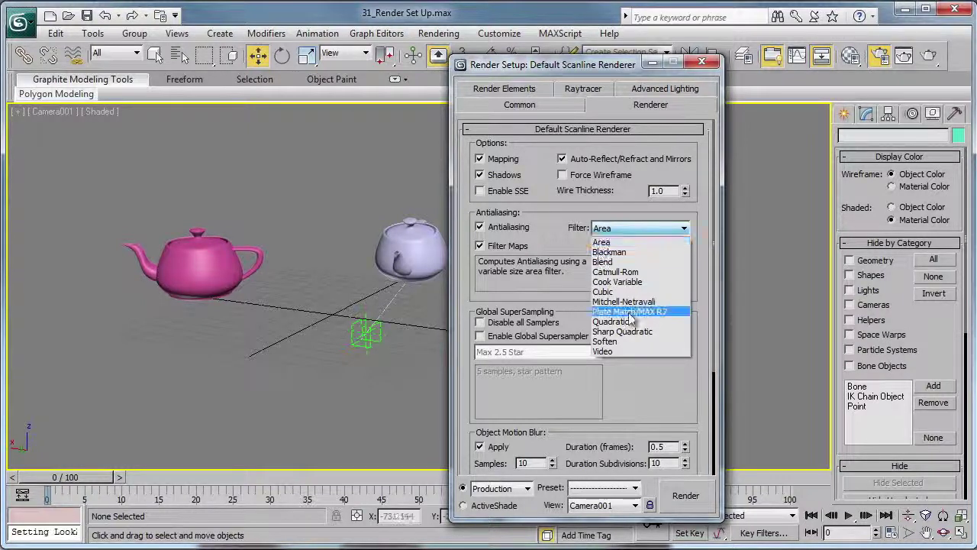
{"action": "left_click", "coordinate": [614, 272]}
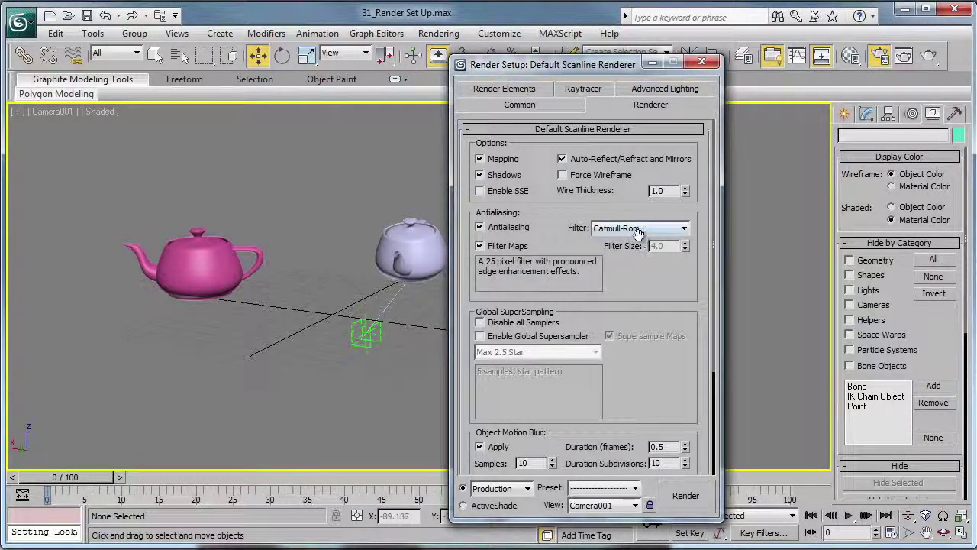
{"action": "scroll", "coordinate": [642, 222], "scroll_direction": "down", "scroll_amount": 3}
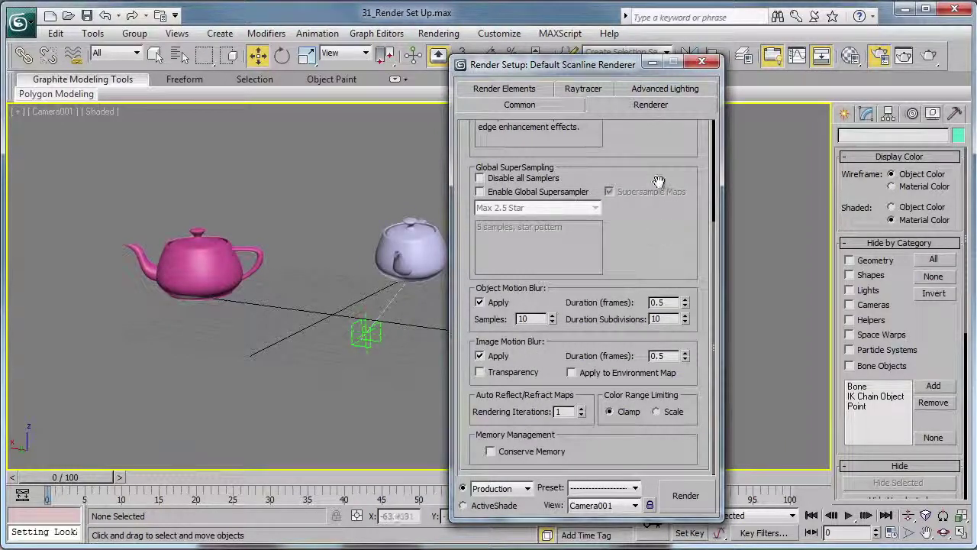
{"action": "left_click_drag", "start_coordinate": [659, 183], "coordinate": [654, 415]}
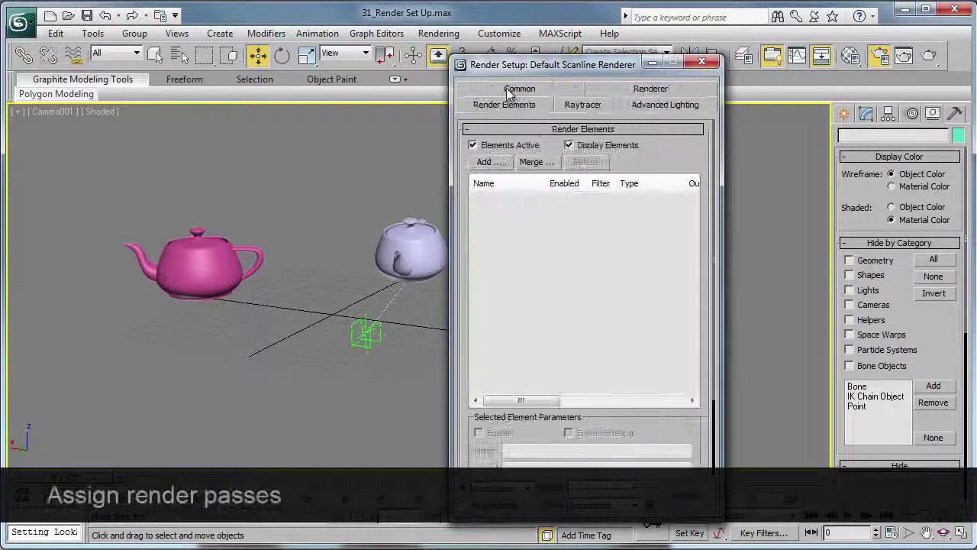
Look through the render elements available as render passes without adding any.
{"action": "left_click", "coordinate": [505, 89]}
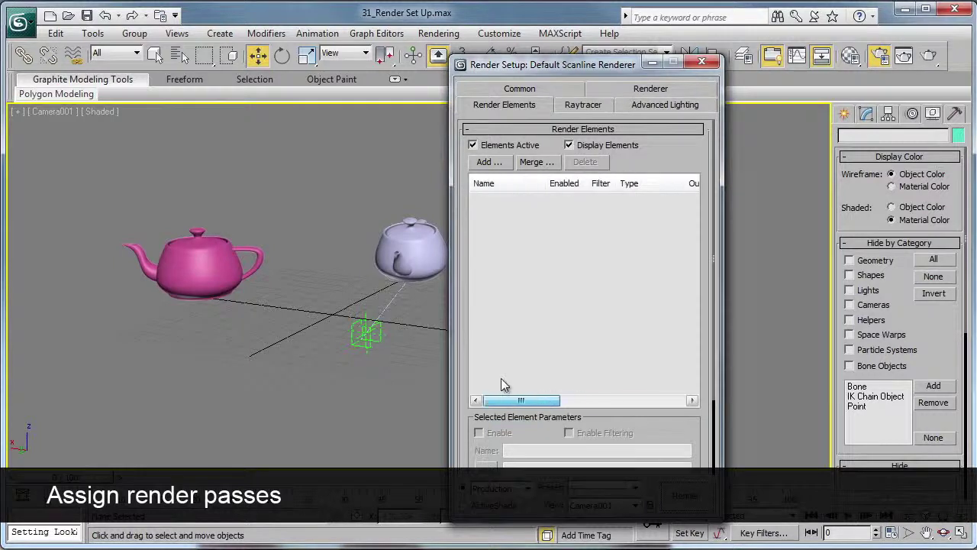
{"action": "left_click", "coordinate": [487, 161]}
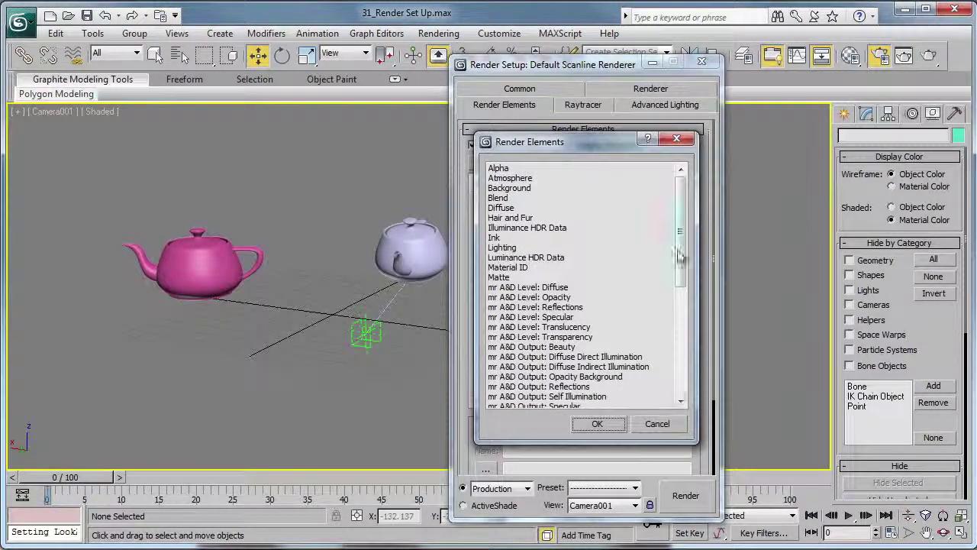
{"action": "left_click_drag", "start_coordinate": [681, 233], "coordinate": [682, 352]}
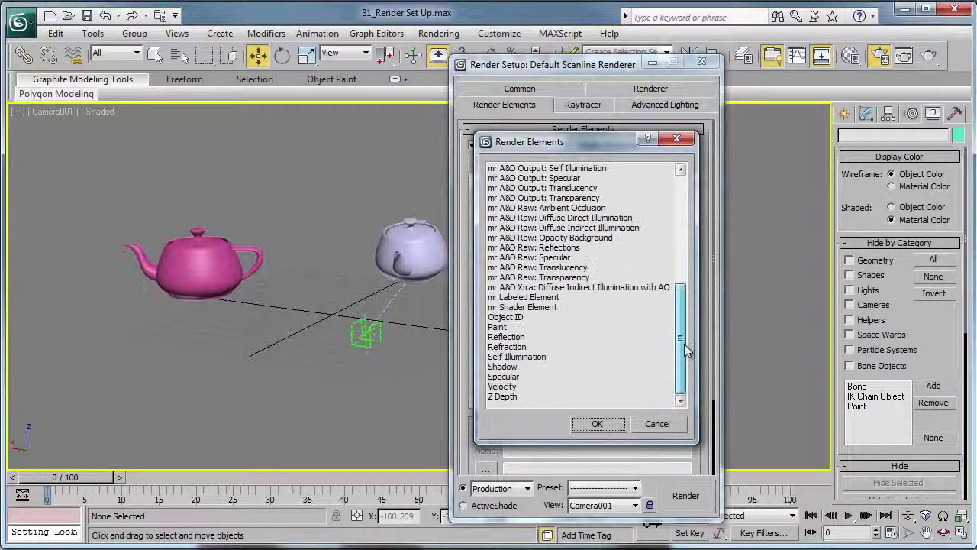
{"action": "left_click", "coordinate": [657, 424]}
Review the raytracer global parameters and the available advanced lighting plug-ins without assigning one.
{"action": "left_click", "coordinate": [585, 105]}
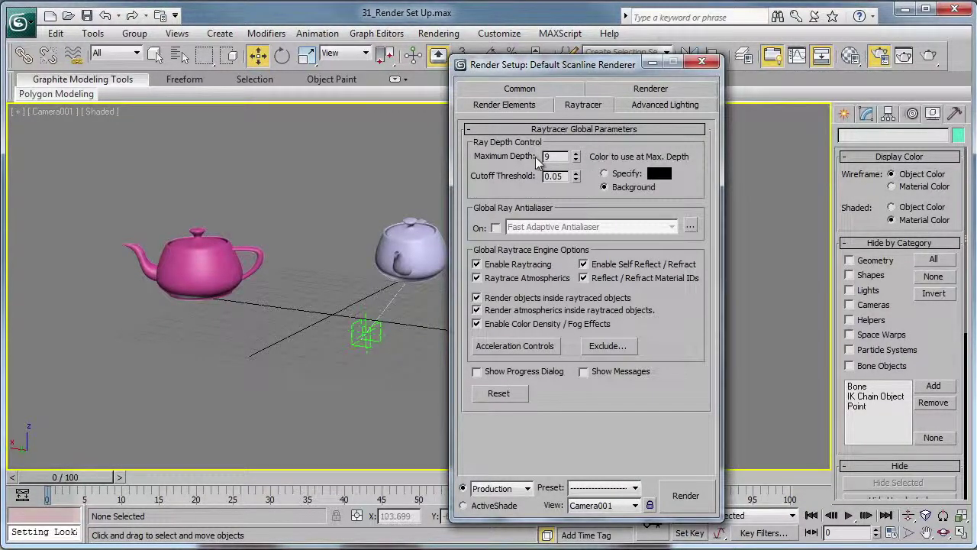
{"action": "left_click", "coordinate": [658, 106]}
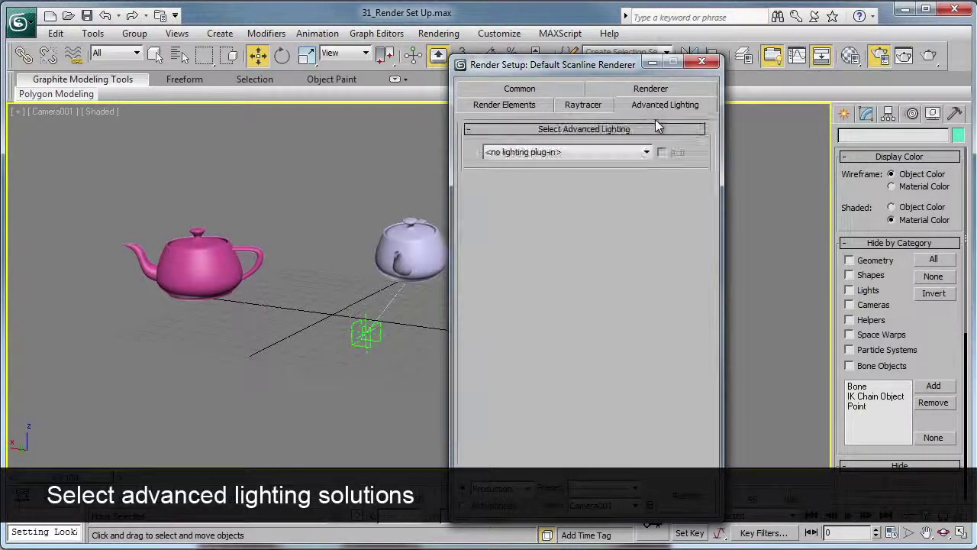
{"action": "left_click", "coordinate": [647, 150]}
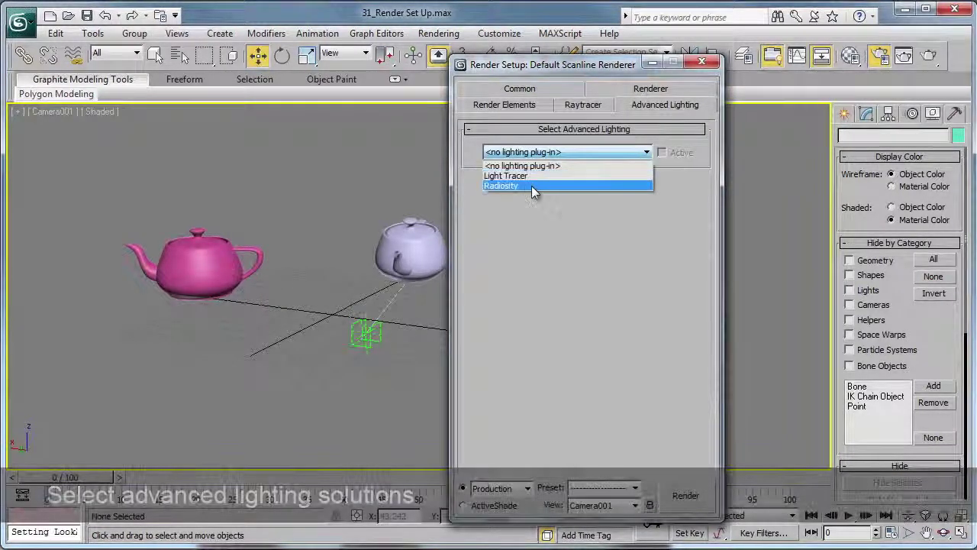
{"action": "left_click", "coordinate": [635, 254]}
Assign the mental ray Renderer for production and examine its indirect illumination settings, including final gather, caustics and global illumination.
{"action": "left_click", "coordinate": [512, 90]}
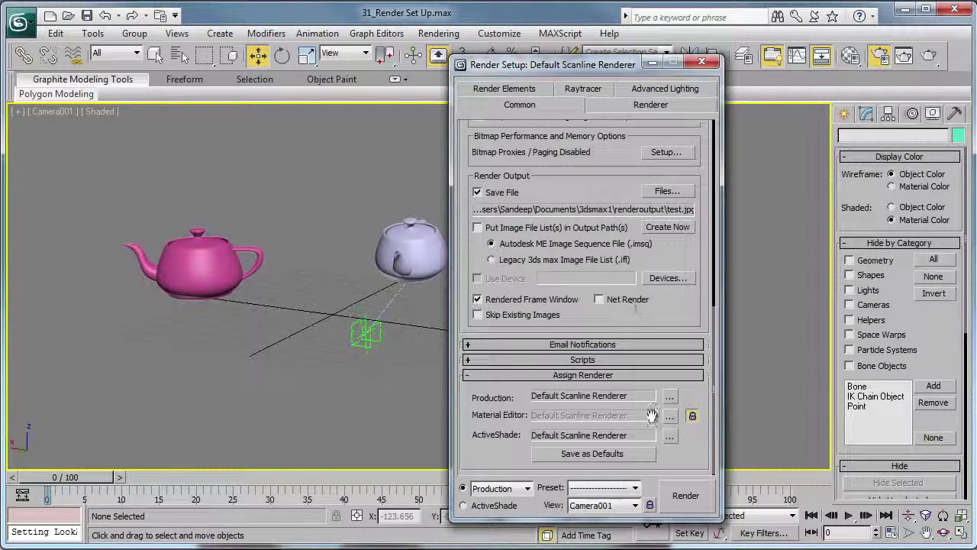
{"action": "left_click", "coordinate": [669, 397]}
{"action": "left_click", "coordinate": [523, 206]}
{"action": "double_click", "coordinate": [524, 208]}
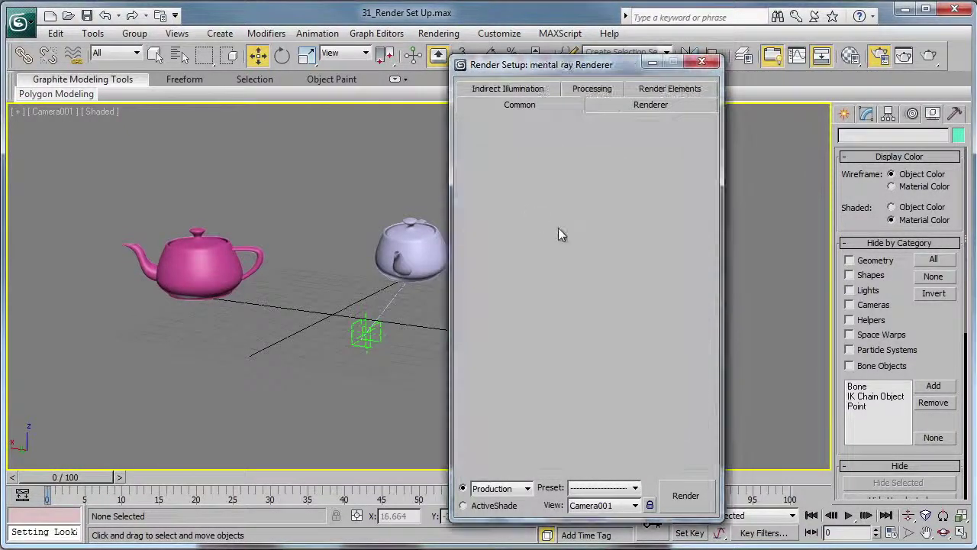
{"action": "left_click", "coordinate": [550, 89]}
{"action": "scroll", "coordinate": [616, 362], "scroll_direction": "down", "scroll_amount": 5}
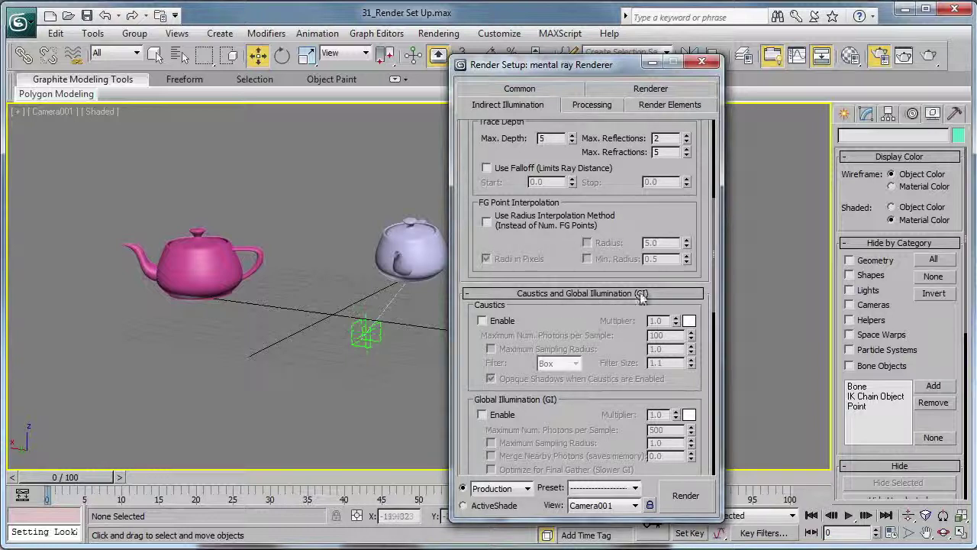
Assign the Default Scanline Renderer for production in place of mental ray.
{"action": "left_click", "coordinate": [515, 90]}
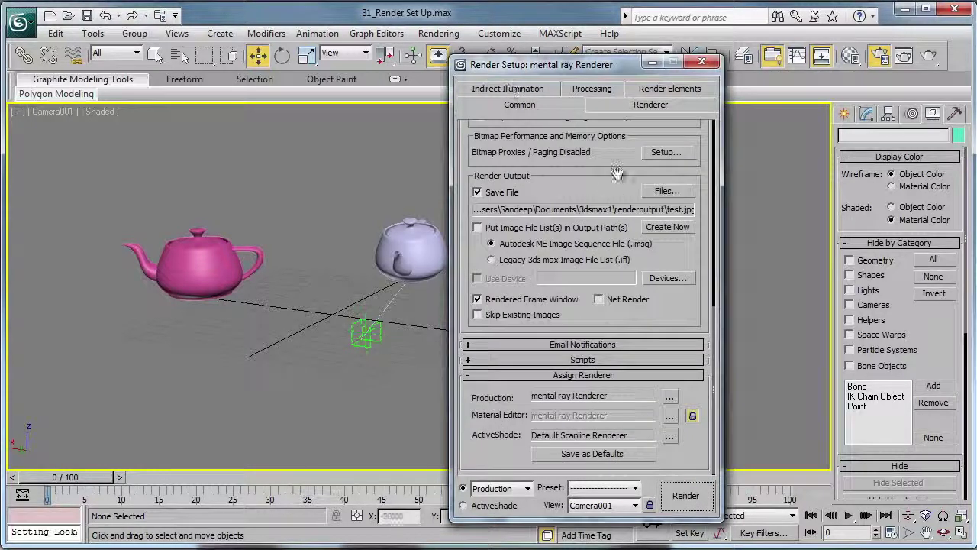
{"action": "left_click", "coordinate": [669, 397]}
{"action": "left_click", "coordinate": [537, 195]}
{"action": "double_click", "coordinate": [536, 195]}
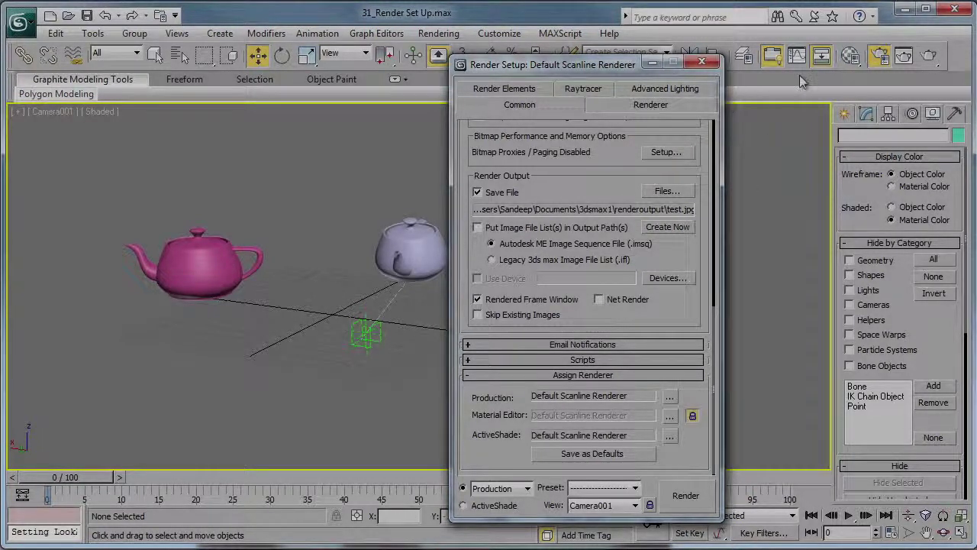
{"action": "left_click", "coordinate": [931, 56]}
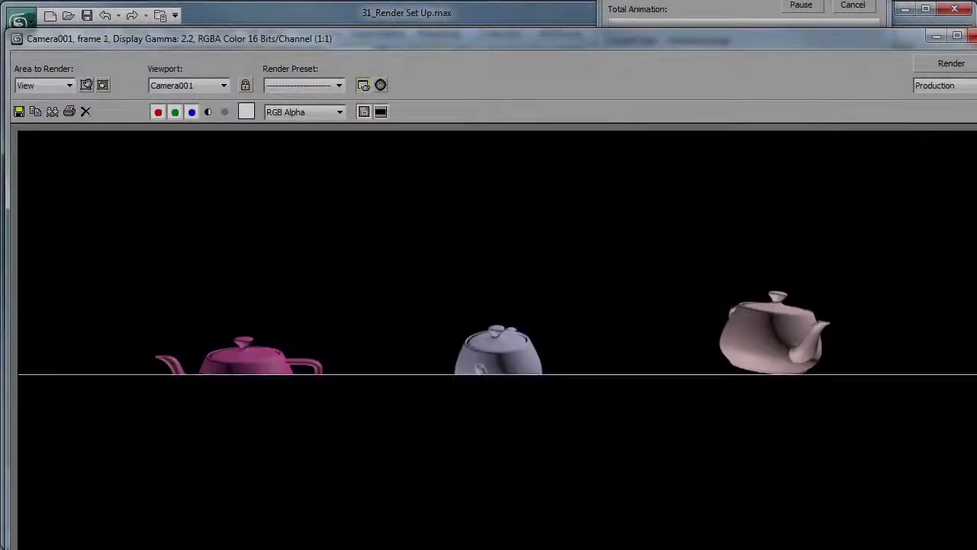
{"action": "left_click", "coordinate": [937, 36]}
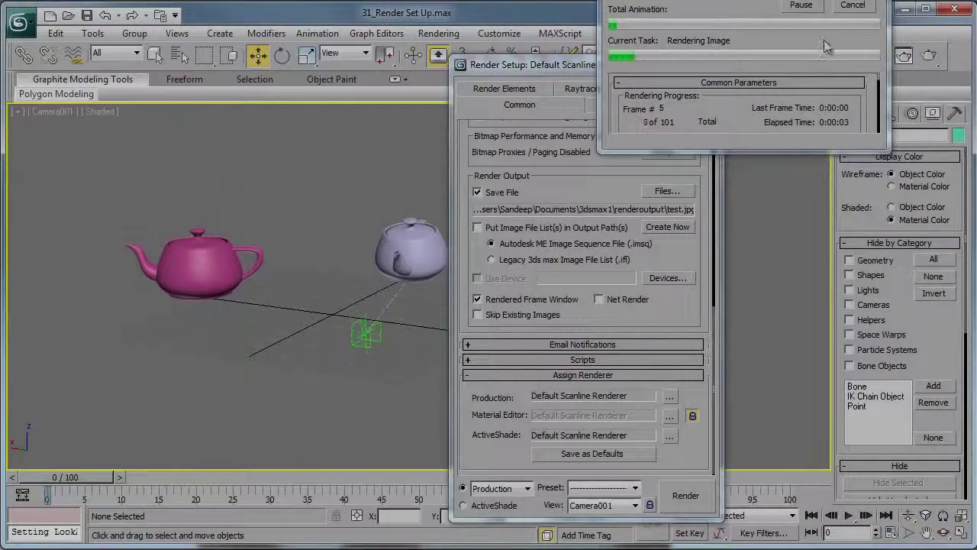
{"action": "left_click", "coordinate": [855, 8]}
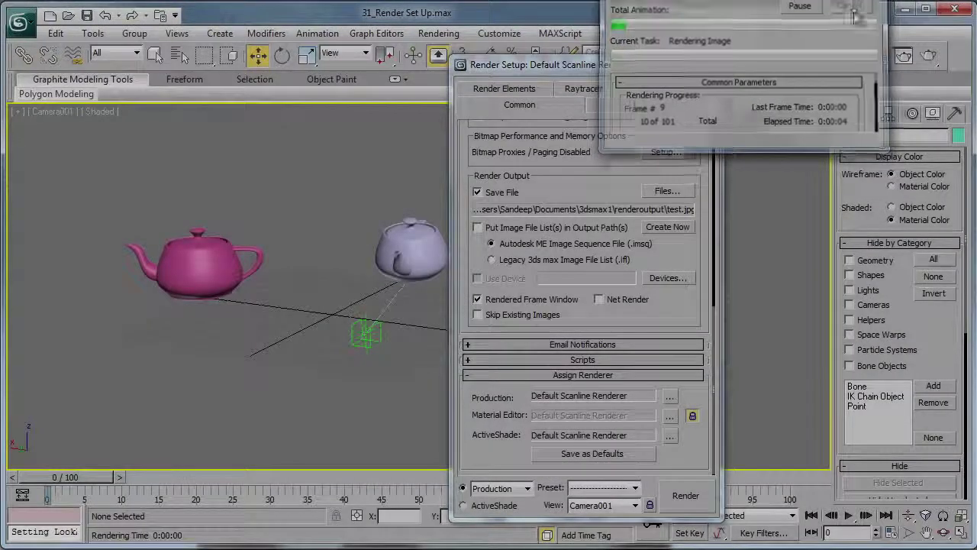
Start the production render of the Camera001 animation, overwriting the existing test0000.jpg output file.
{"action": "left_click", "coordinate": [686, 496]}
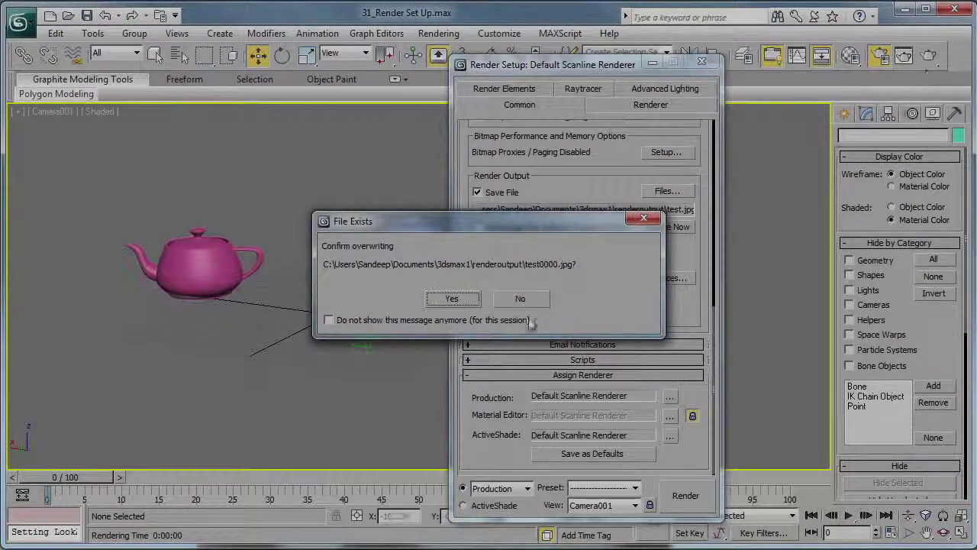
{"action": "left_click", "coordinate": [453, 299]}
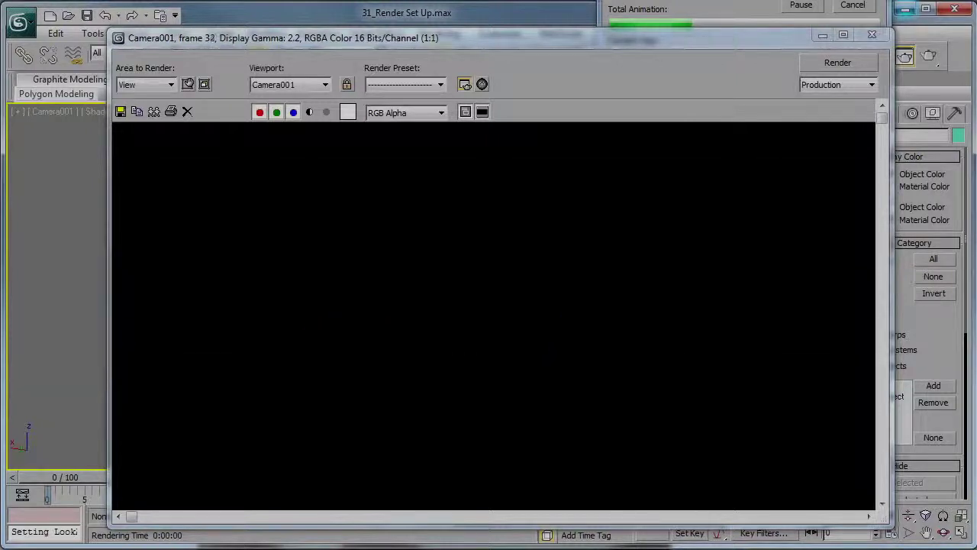
Check the rendered JPEG sequence in the renderoutput folder, and stop the render and close the rendered frame.
{"action": "left_click_drag", "start_coordinate": [976, 30], "coordinate": [582, 60]}
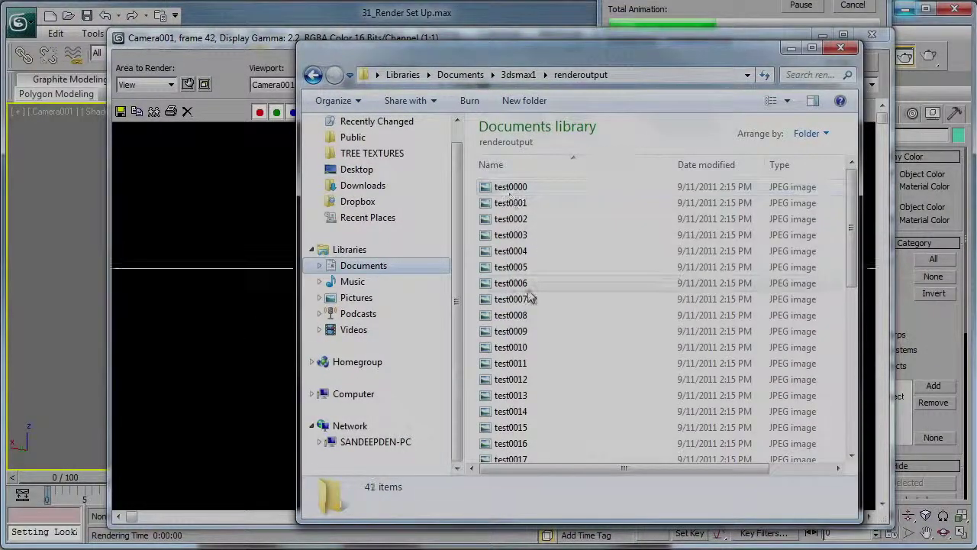
{"action": "left_click_drag", "start_coordinate": [851, 234], "coordinate": [831, 465]}
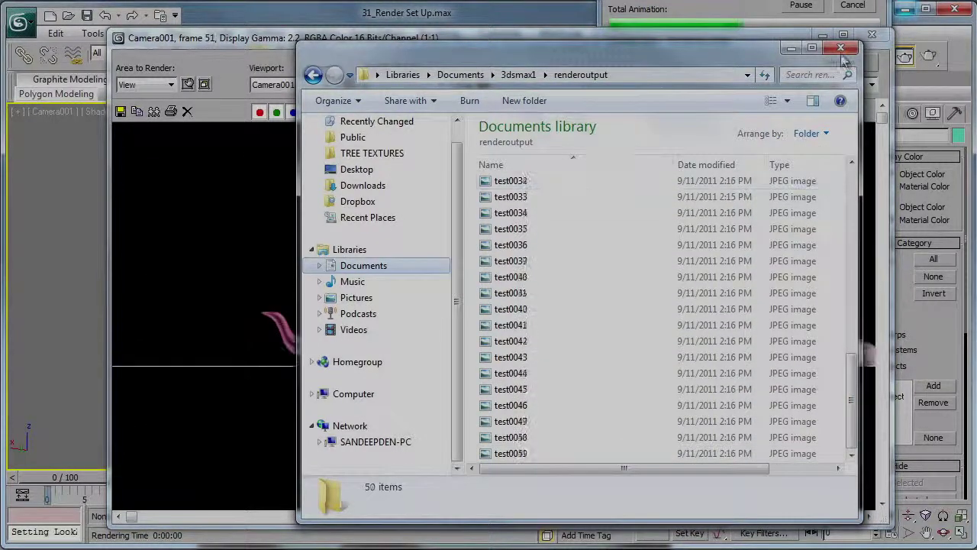
{"action": "left_click", "coordinate": [841, 47]}
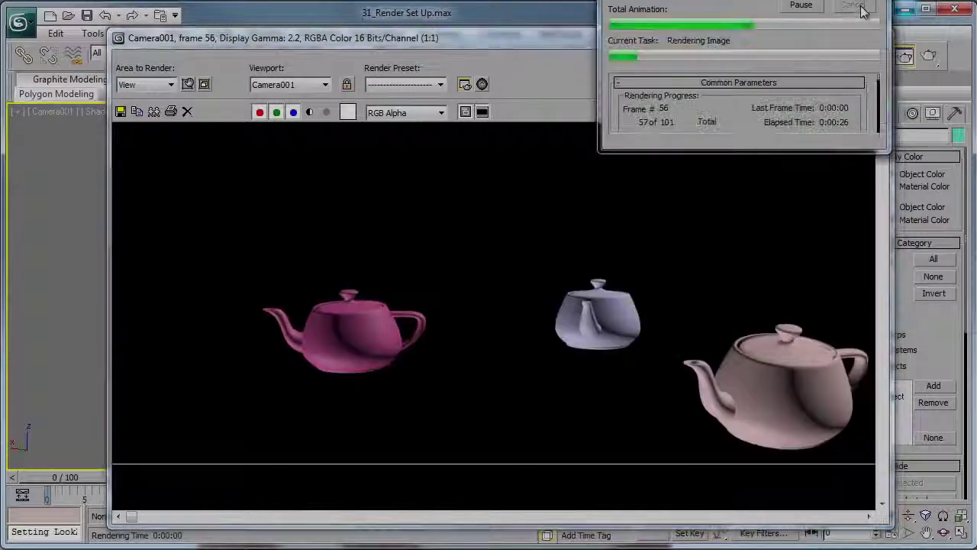
{"action": "left_click", "coordinate": [853, 5]}
{"action": "left_click", "coordinate": [873, 36]}
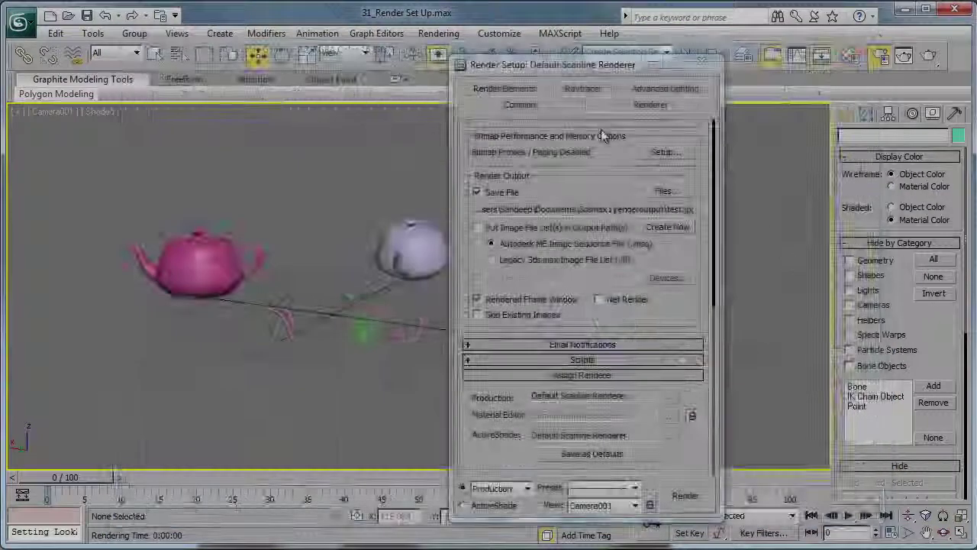